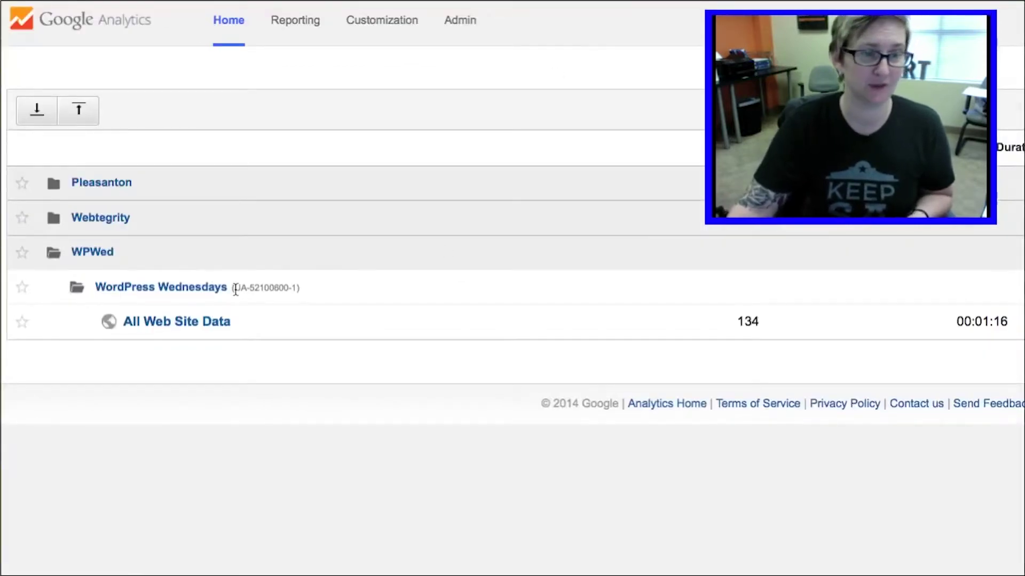
# Select the UA tracking ID shown beside the WordPress Wednesdays property under WPWed.
pyautogui.moveTo(235, 289); pyautogui.dragTo(298, 289)
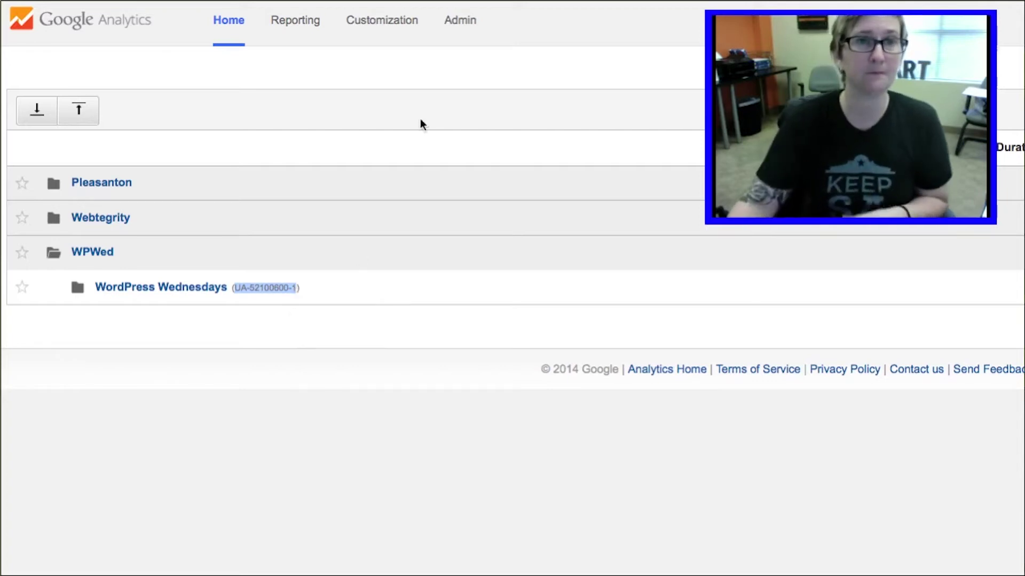
# Switch back to the WordPress admin Dashboard with the tracking ID copied.
pyautogui.click(382, 3)
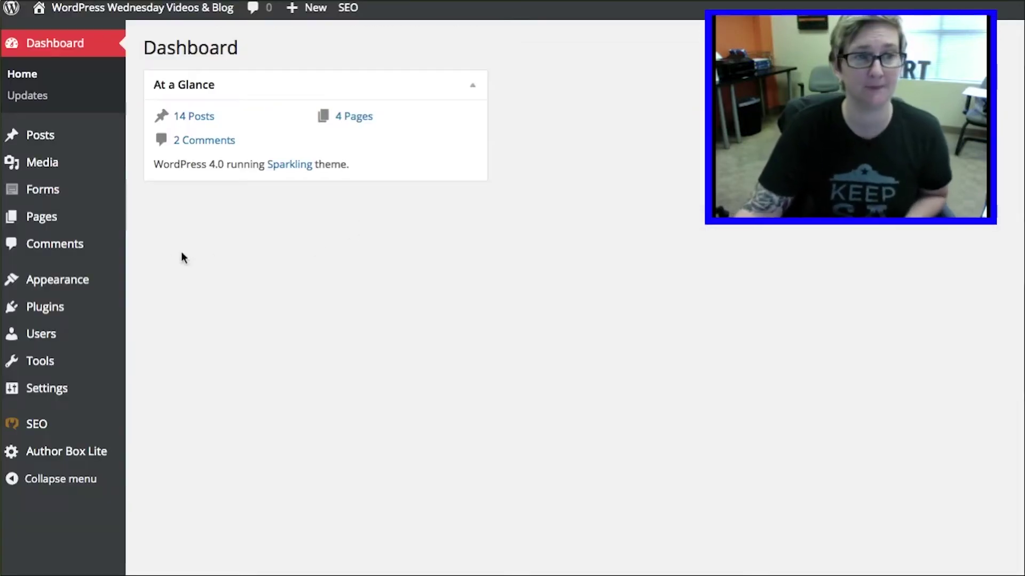
# Go to Plugins > Add New and search for 'Google Analytics'.
pyautogui.moveTo(73, 307)
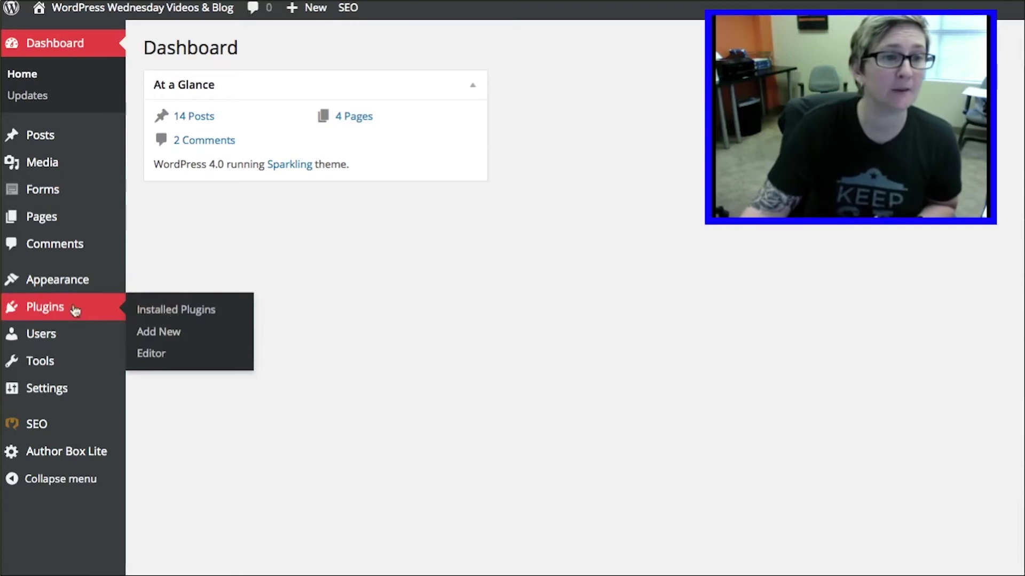
pyautogui.click(178, 336)
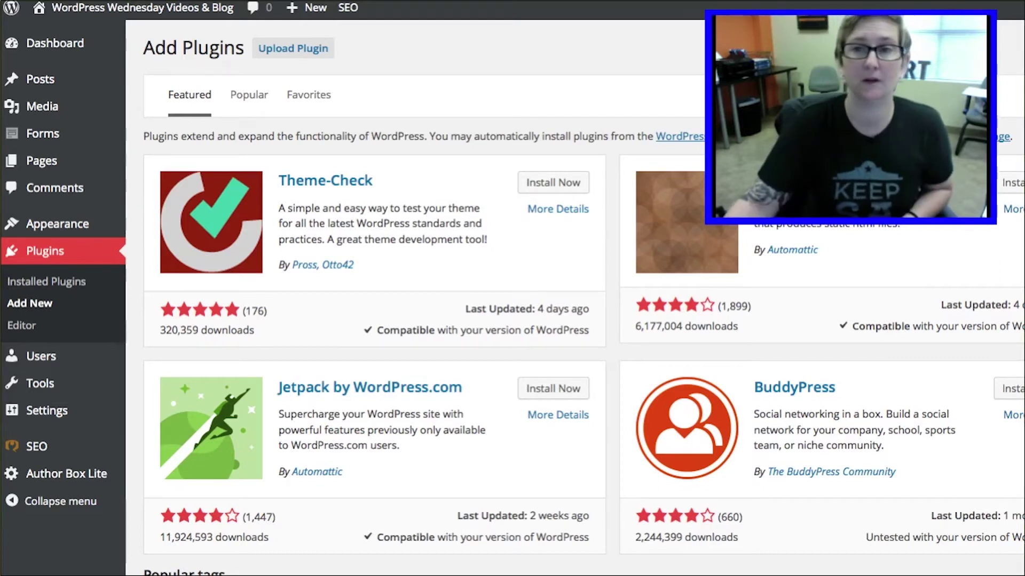
pyautogui.press('Return')
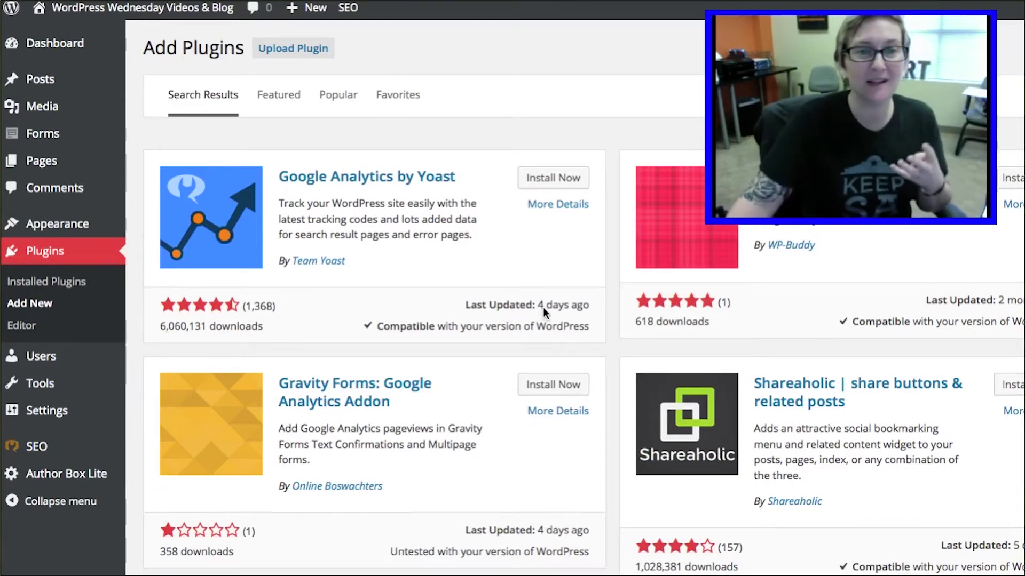
# Install Google Analytics by Yoast, confirm the installation, and activate the plugin.
pyautogui.moveTo(540, 307)
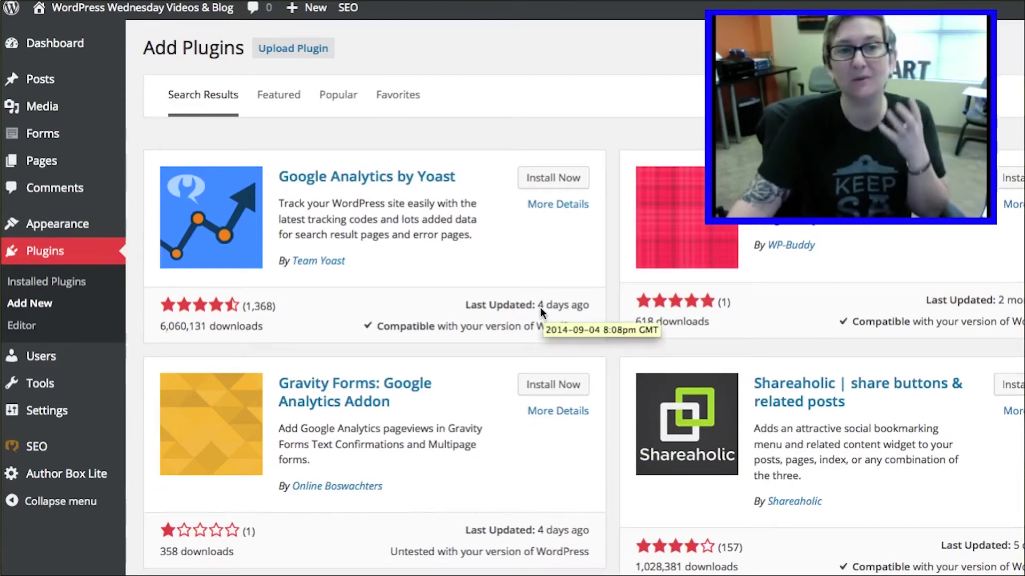
pyautogui.click(581, 181)
pyautogui.click(858, 345)
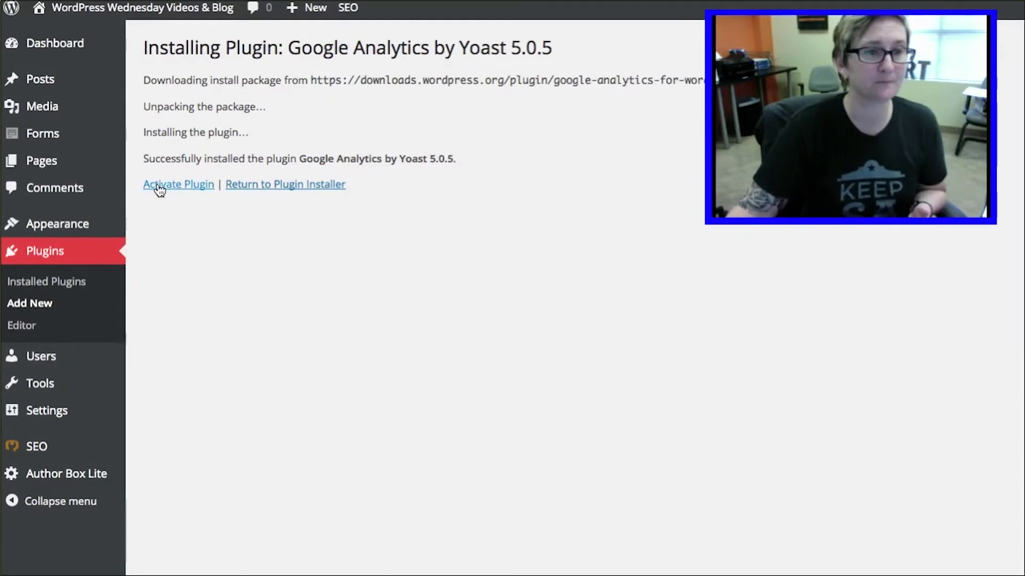
pyautogui.click(159, 187)
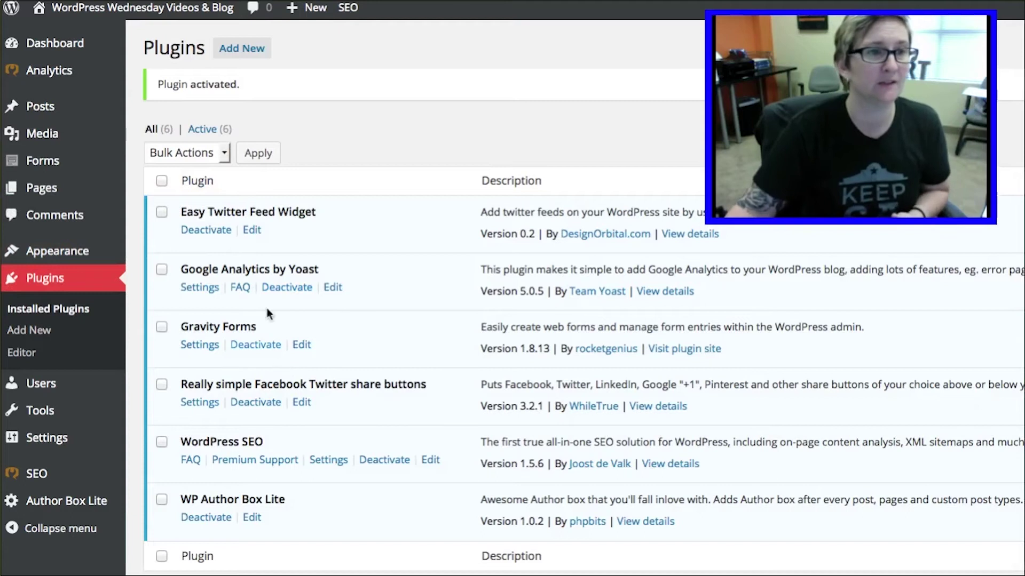
# Reach the Yoast Analytics Dashboard through the new Analytics menu in the sidebar.
pyautogui.moveTo(49, 73)
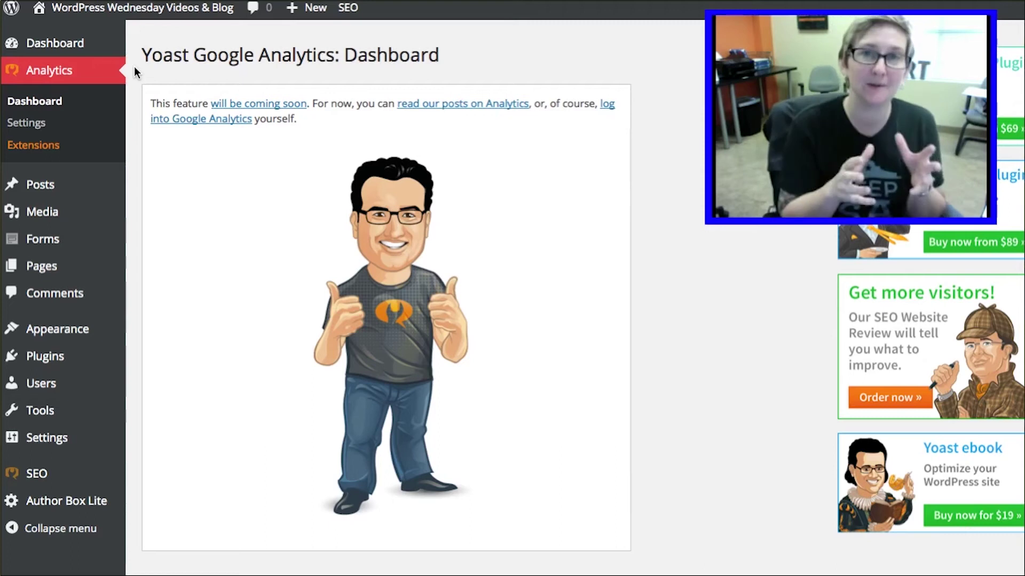
# In Analytics Settings, enable manual UA code entry and paste the copied tracking ID.
pyautogui.click(47, 125)
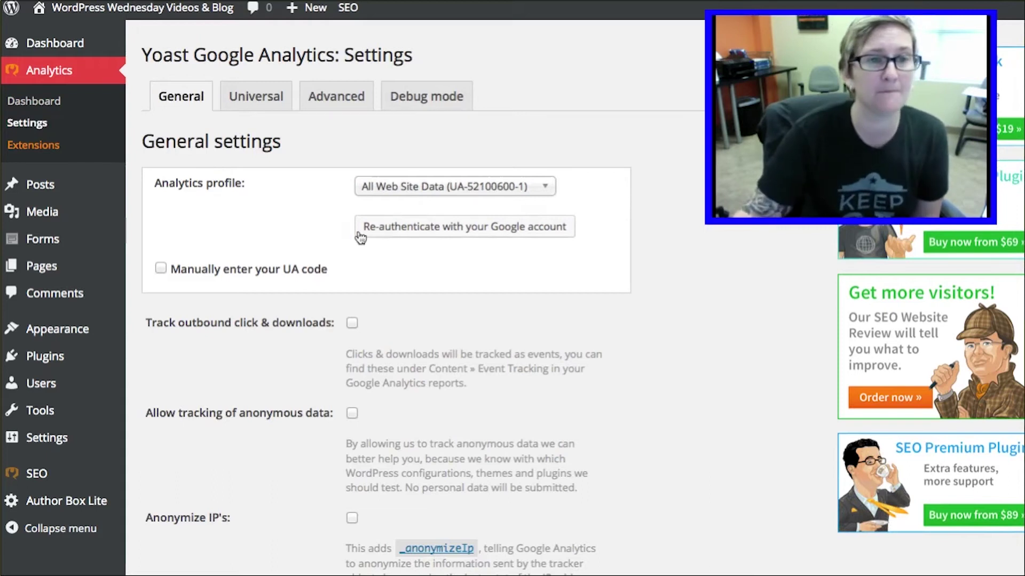
pyautogui.click(251, 267)
pyautogui.click(411, 277)
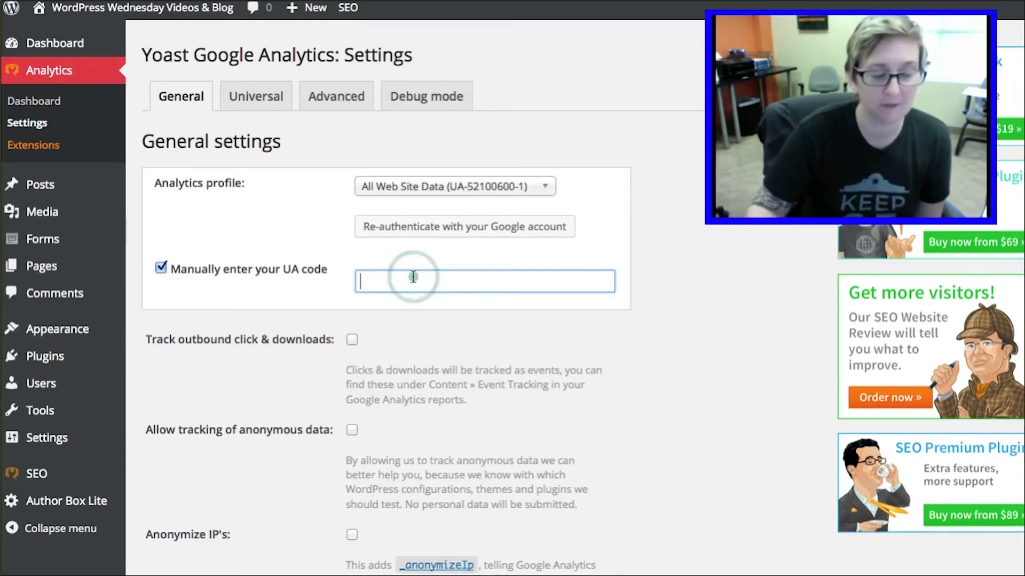
pyautogui.write('UA-52100600-1')
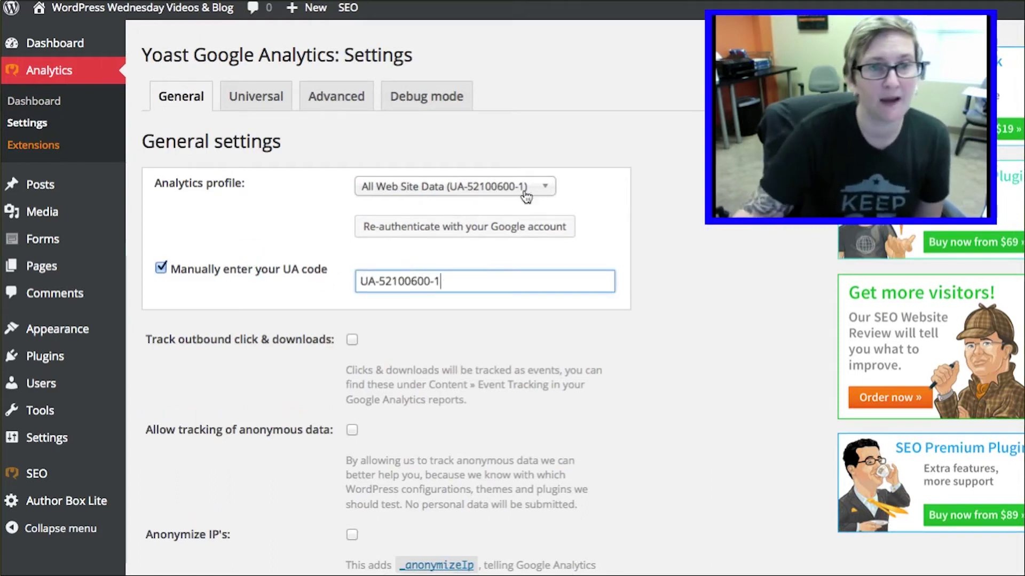
# Check the Analytics profile list without changing it, and return to the UA code field.
pyautogui.click(550, 191)
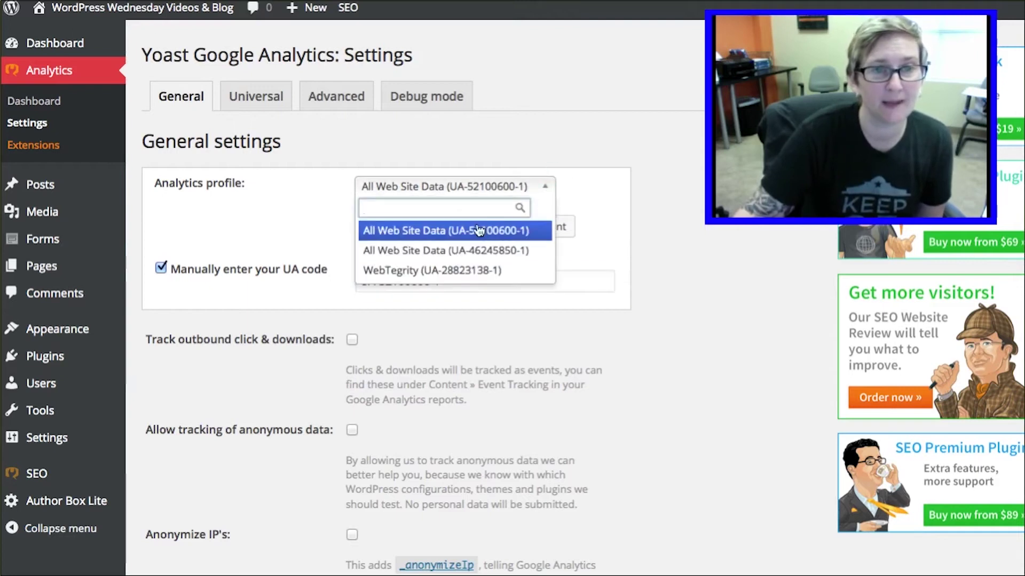
pyautogui.press('Down')
pyautogui.press('Down')
pyautogui.click(583, 193)
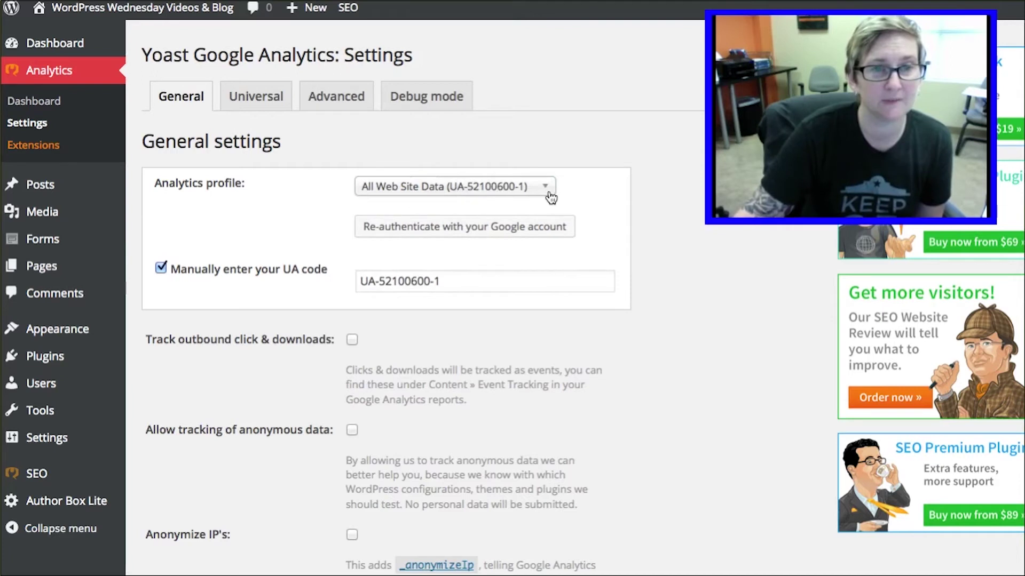
pyautogui.click(454, 281)
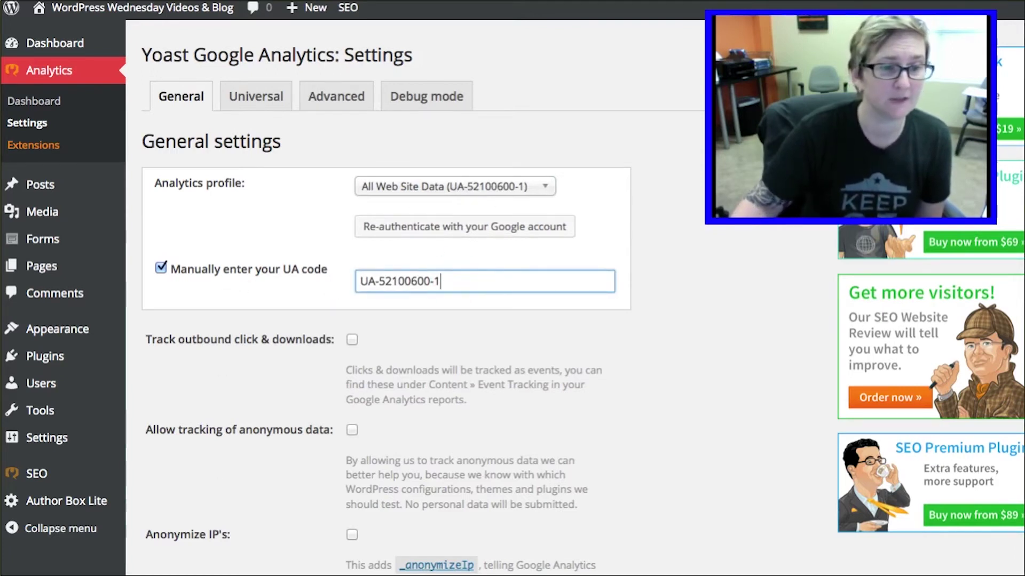
pyautogui.click(250, 302)
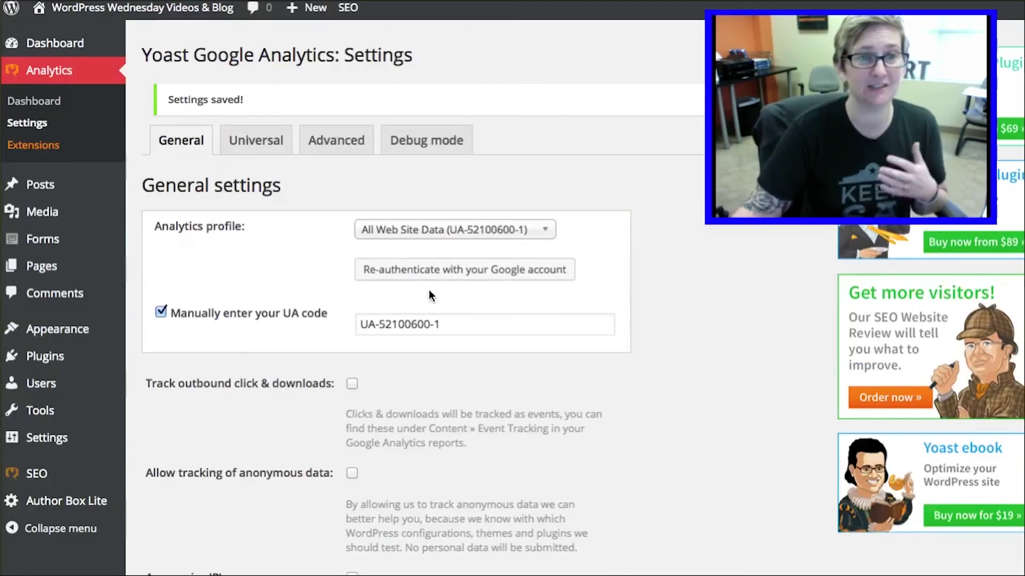
pyautogui.click(447, 321)
# Reset the manual UA code option and paste the same tracking ID in again.
pyautogui.click(448, 321)
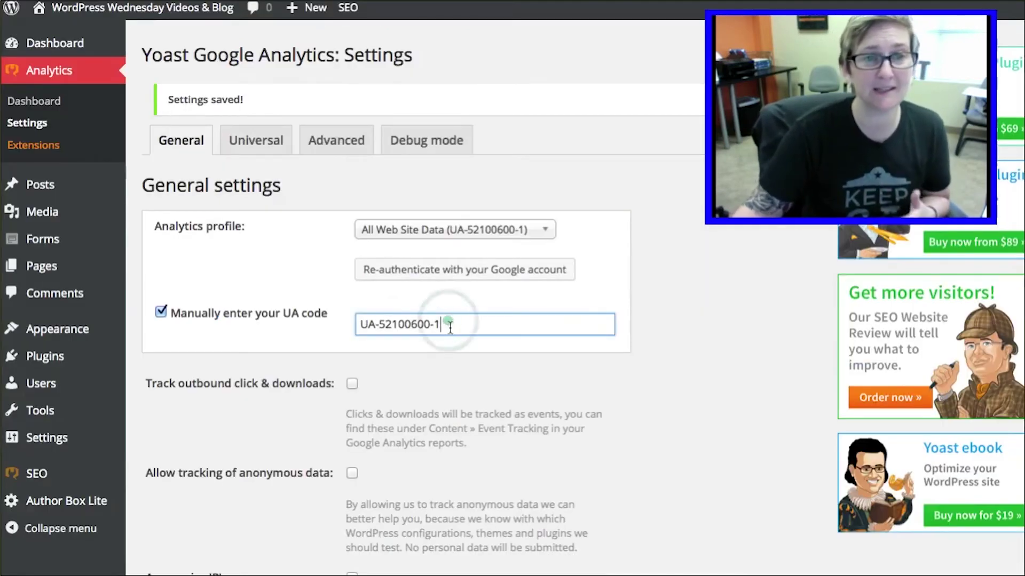
pyautogui.click(325, 324)
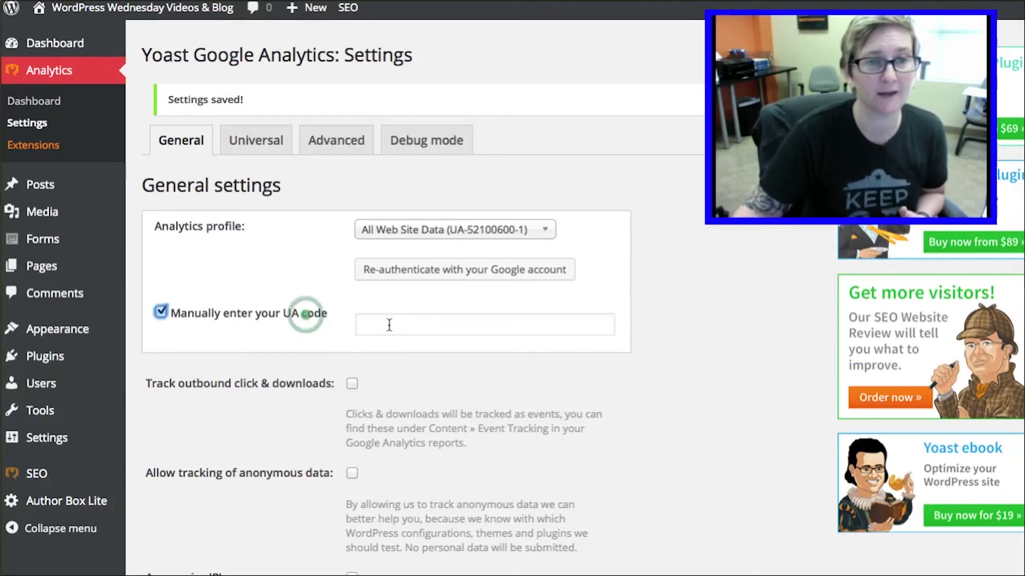
pyautogui.click(386, 322)
pyautogui.write('UA-52100600-1')
pyautogui.click(382, 338)
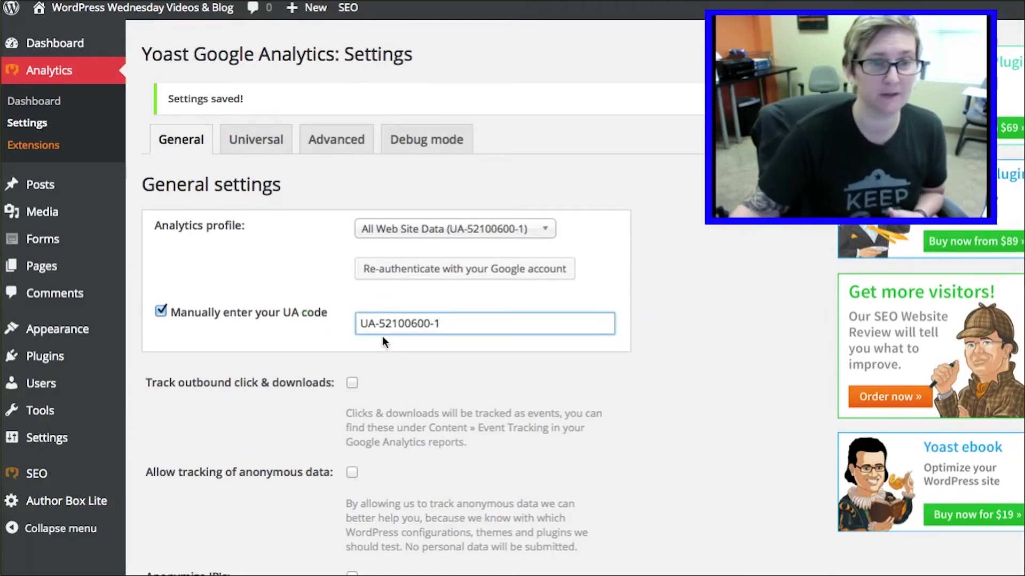
pyautogui.scroll(-1, 331, 396)
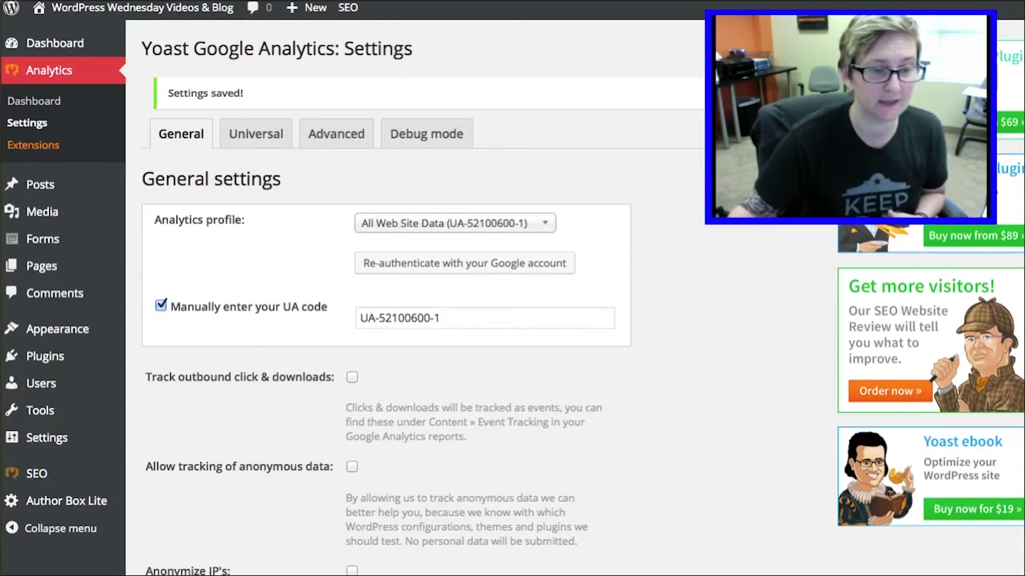
pyautogui.scroll(1, 384, 320)
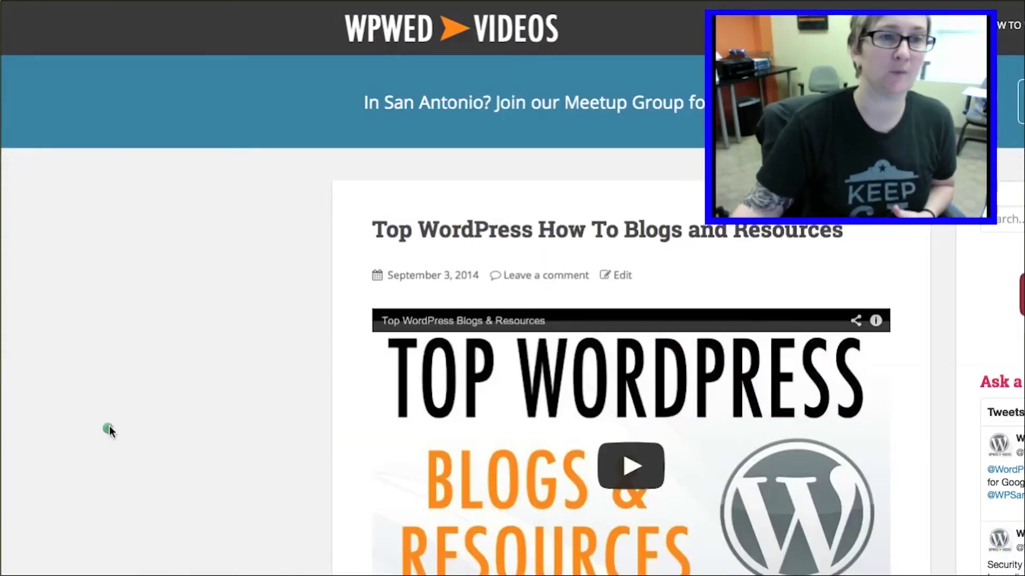
pyautogui.rightClick(109, 427)
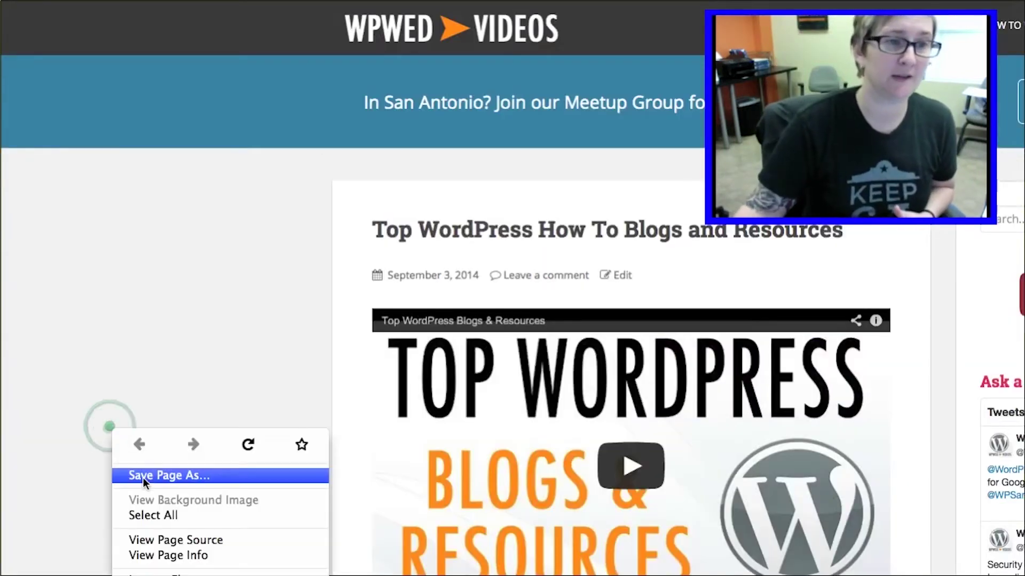
# Reload the blog post and view its HTML page source.
pyautogui.click(244, 443)
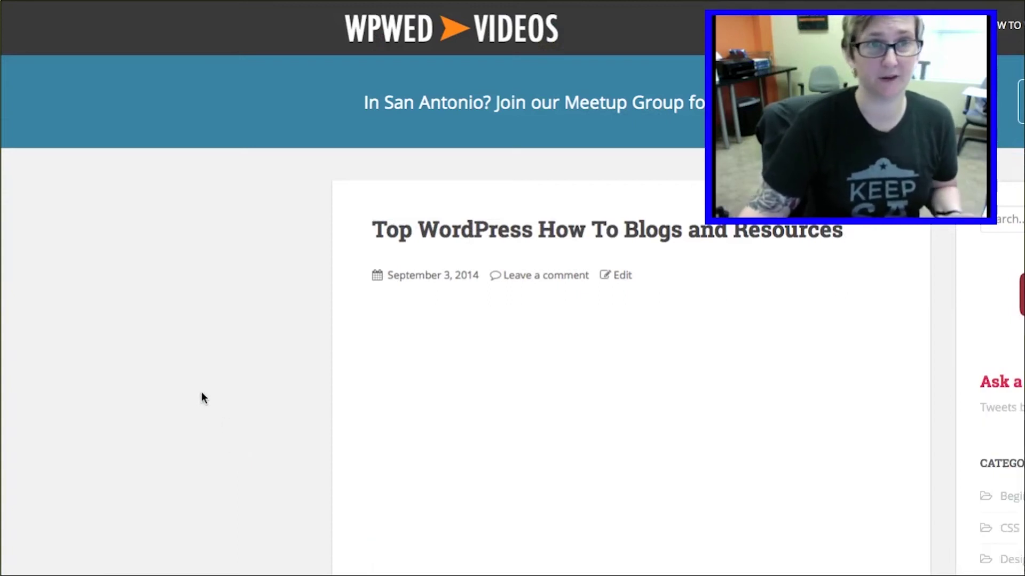
pyautogui.rightClick(201, 392)
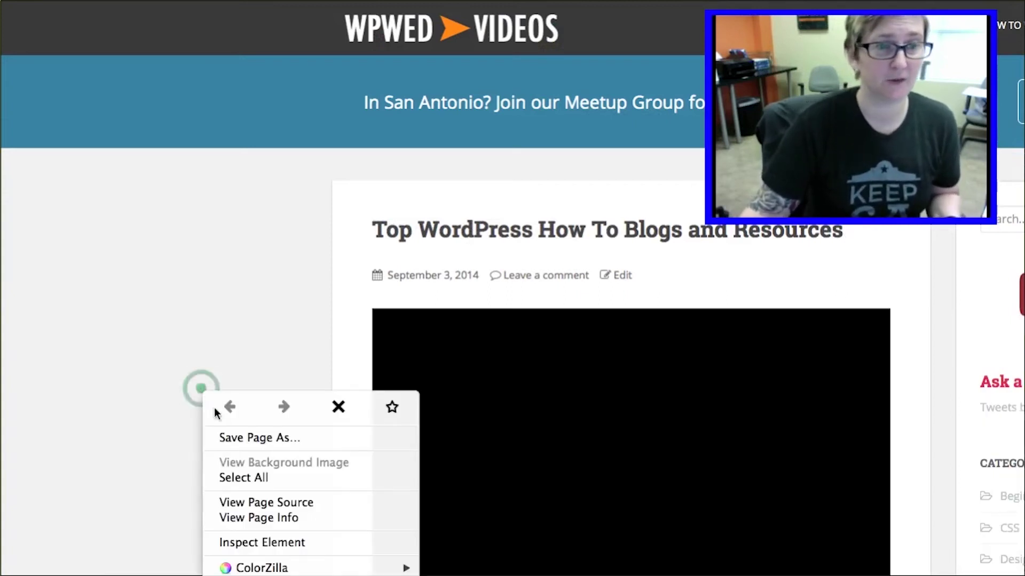
pyautogui.click(242, 504)
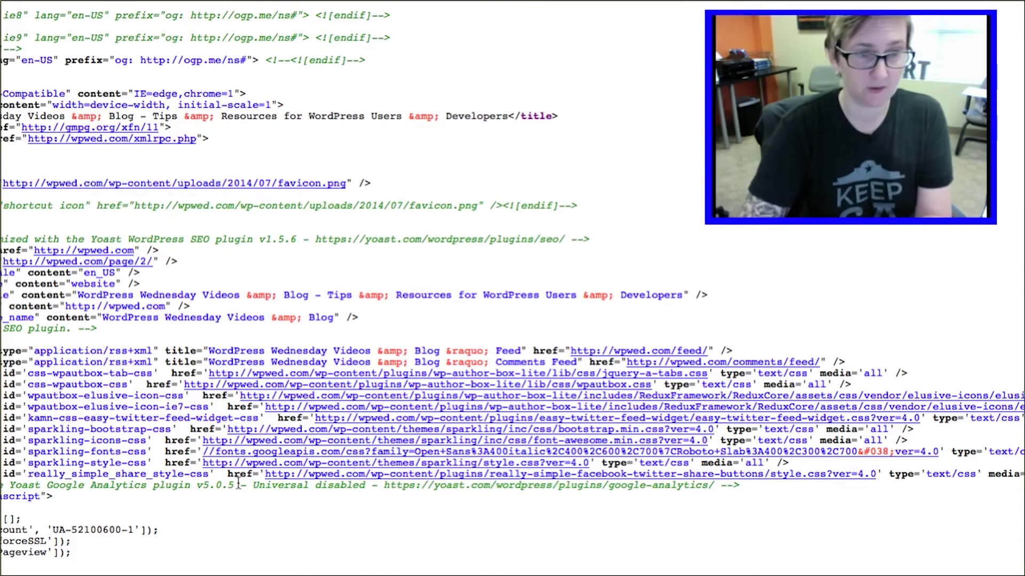
# Highlight the UA tracking ID and the Yoast Google Analytics v5.0.5 comment in the source.
pyautogui.doubleClick(93, 529)
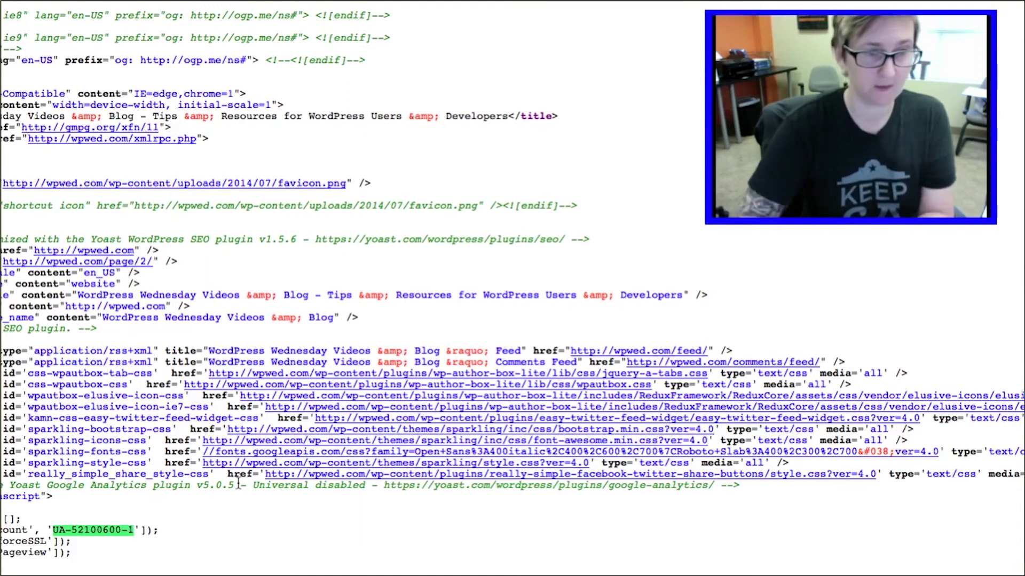
pyautogui.click(281, 493)
pyautogui.click(147, 530)
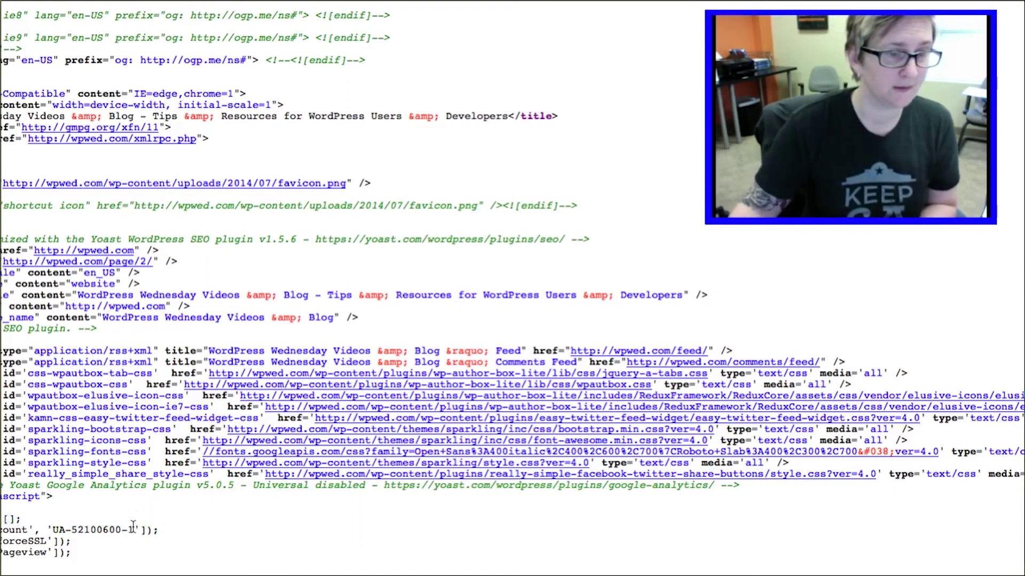
pyautogui.scroll(-5, 152, 525)
pyautogui.scroll(-2, 154, 524)
pyautogui.click(54, 317)
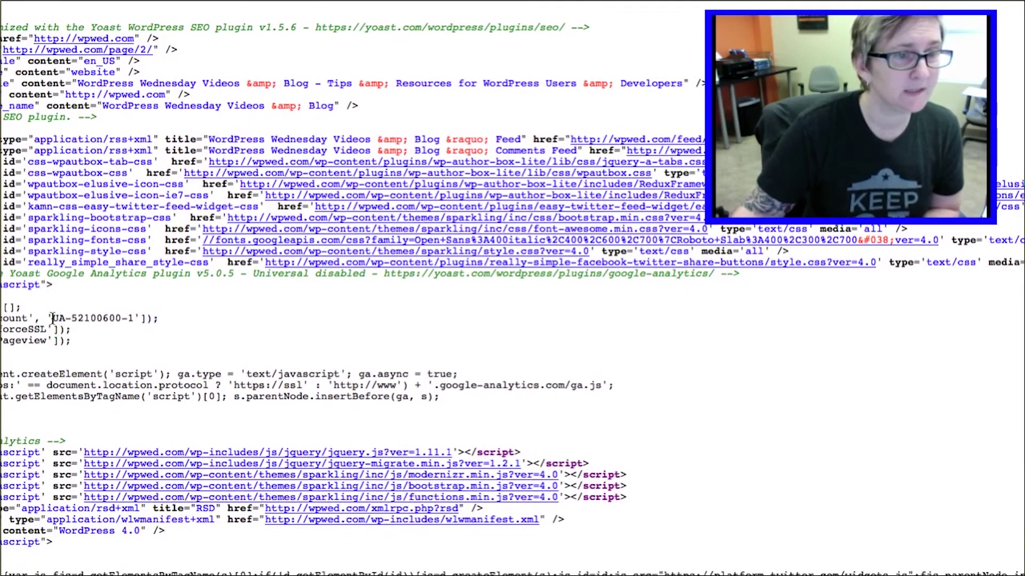
pyautogui.moveTo(53, 318); pyautogui.dragTo(127, 318)
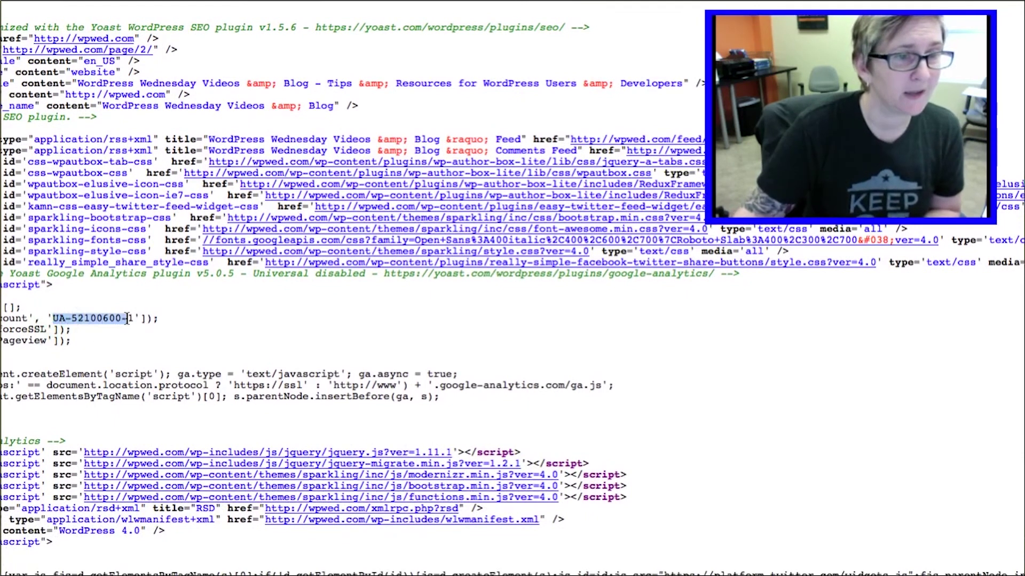
pyautogui.click(79, 292)
pyautogui.moveTo(9, 274); pyautogui.dragTo(234, 275)
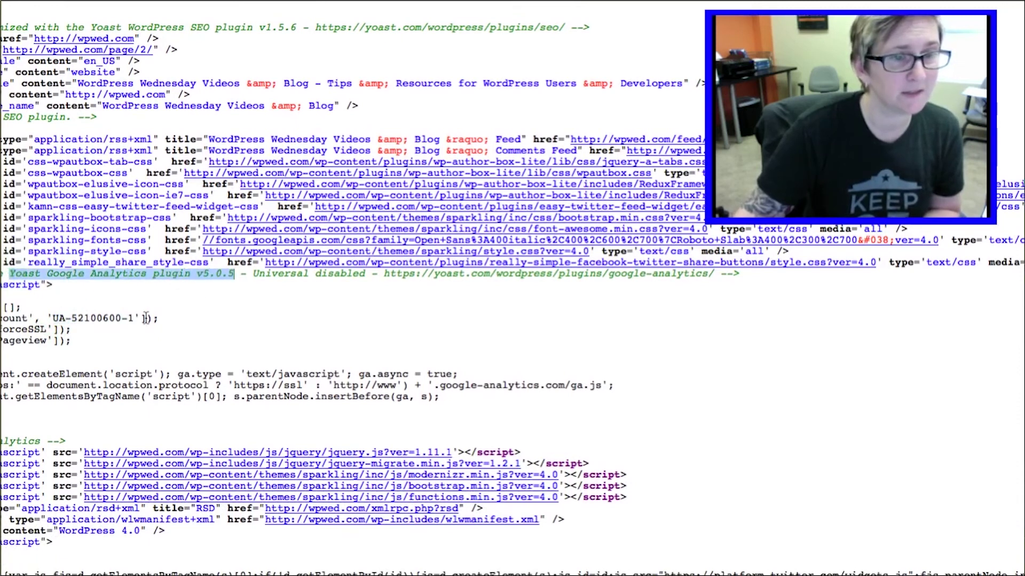
pyautogui.click(140, 352)
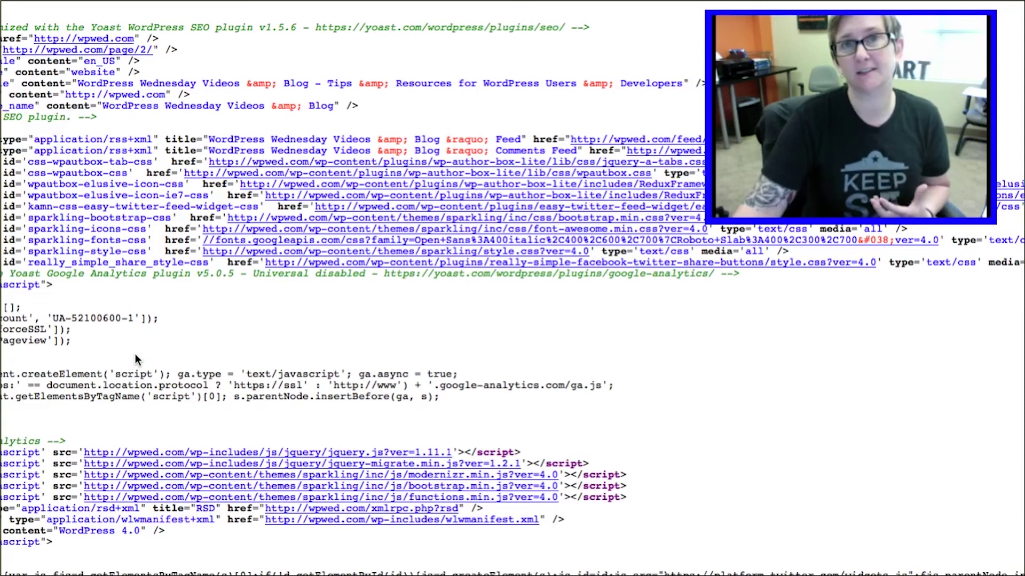